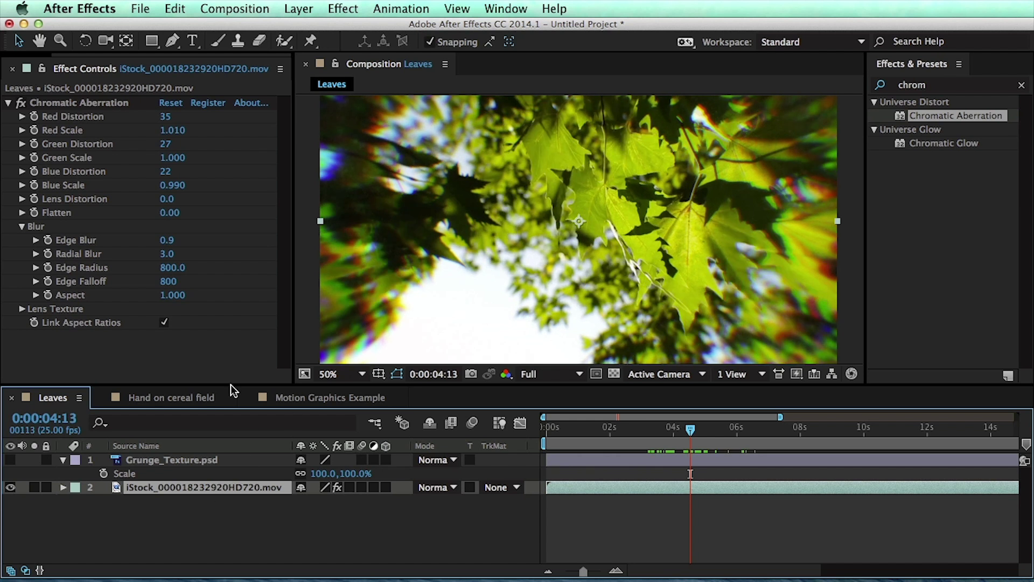
Apply the Chromatic Aberration effect to the clip in the Hand on cereal field composition.
{"action": "left_click", "coordinate": [186, 397]}
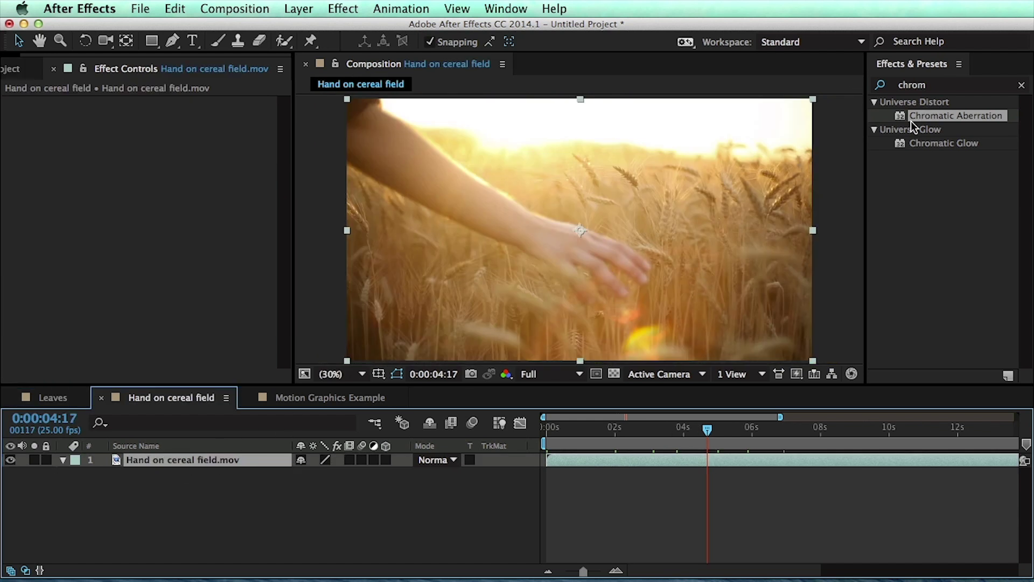
{"action": "left_click", "coordinate": [927, 96]}
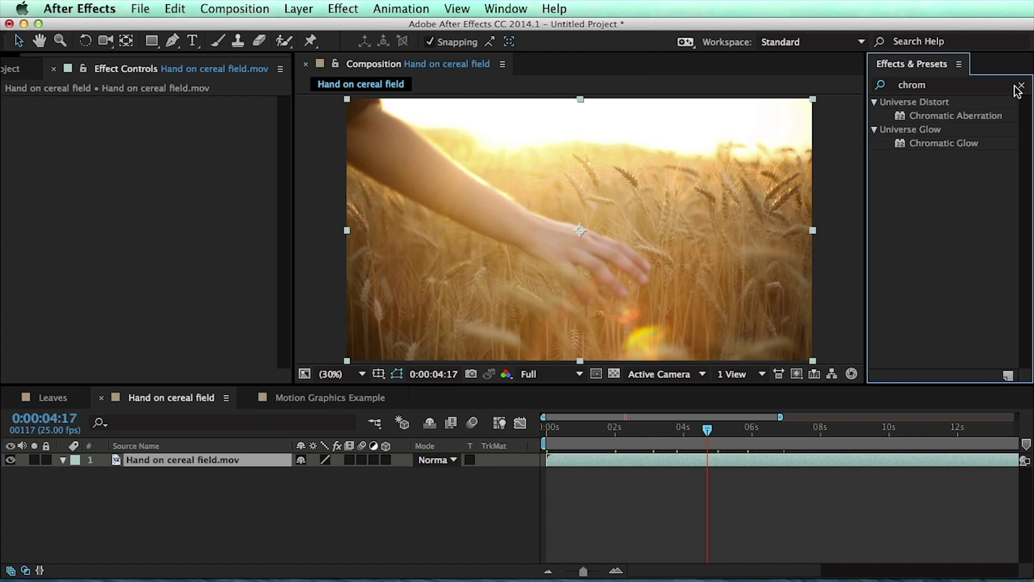
{"action": "left_click_drag", "start_coordinate": [946, 116], "coordinate": [614, 200]}
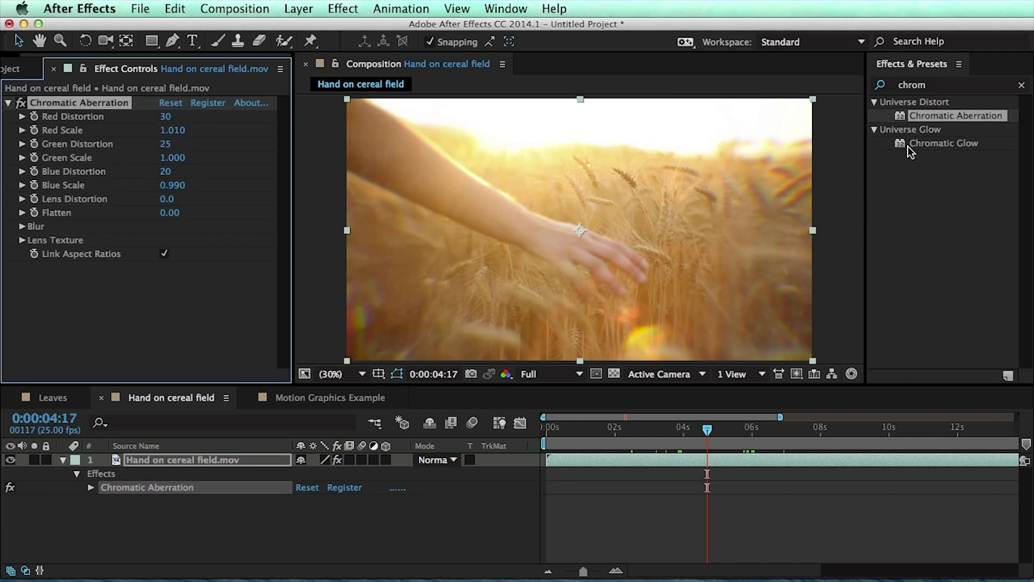
Toggle Chromatic Aberration off and on to compare the footage with and without the effect.
{"action": "left_click", "coordinate": [21, 103]}
{"action": "left_click", "coordinate": [21, 102]}
{"action": "left_click", "coordinate": [21, 102]}
{"action": "left_click", "coordinate": [22, 102]}
{"action": "left_click", "coordinate": [22, 103]}
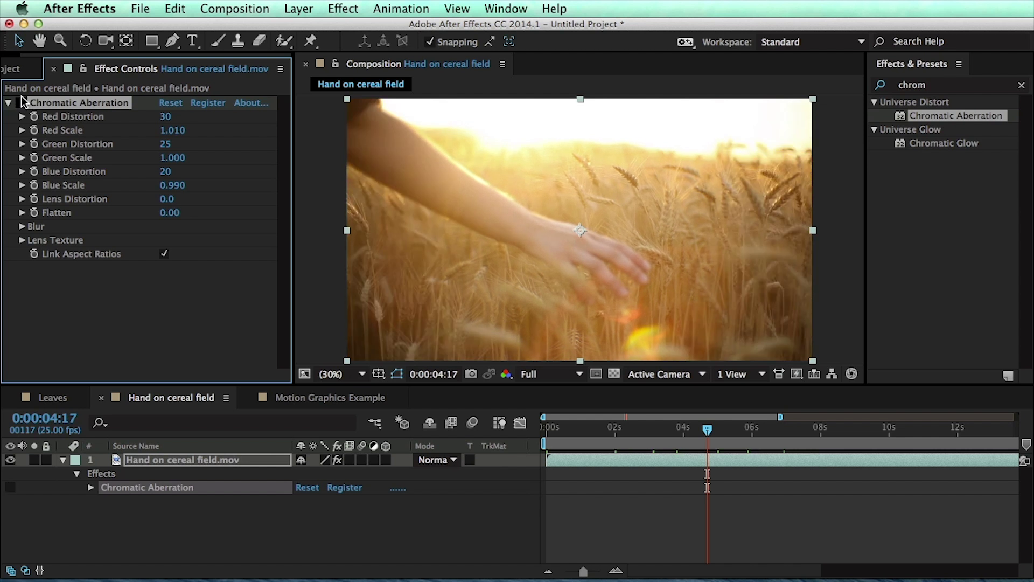
{"action": "left_click", "coordinate": [22, 102]}
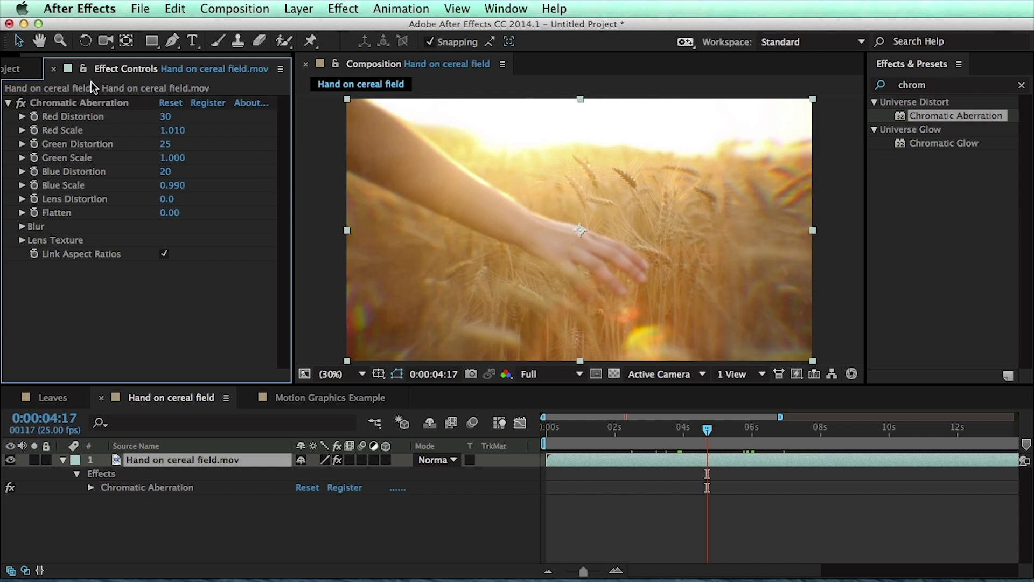
{"action": "left_click", "coordinate": [22, 102]}
{"action": "left_click", "coordinate": [21, 104]}
Display only the blue channel and try a Blue Distortion of 15 along with a different Blue Scale.
{"action": "left_click", "coordinate": [506, 374]}
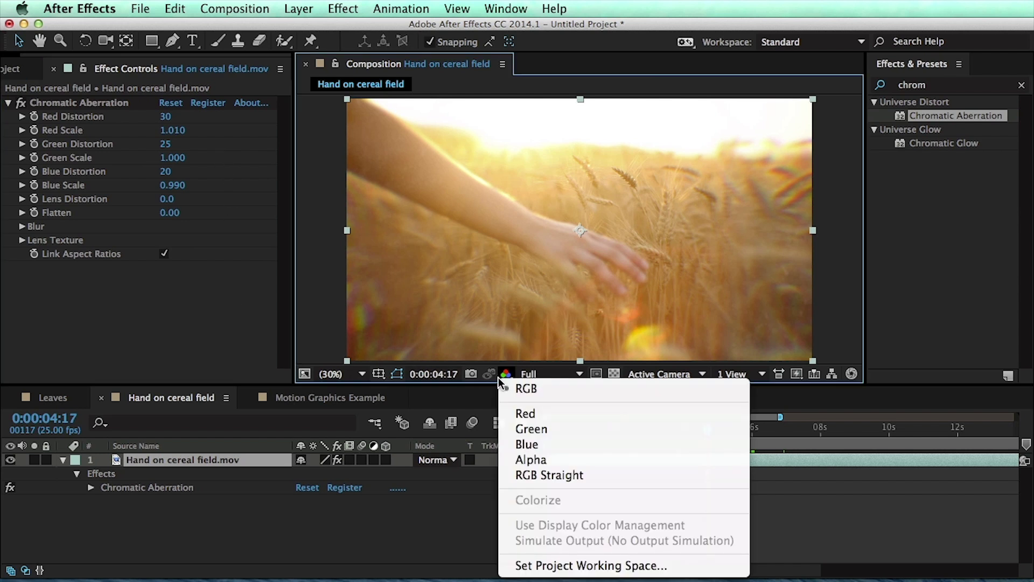
{"action": "left_click", "coordinate": [529, 444]}
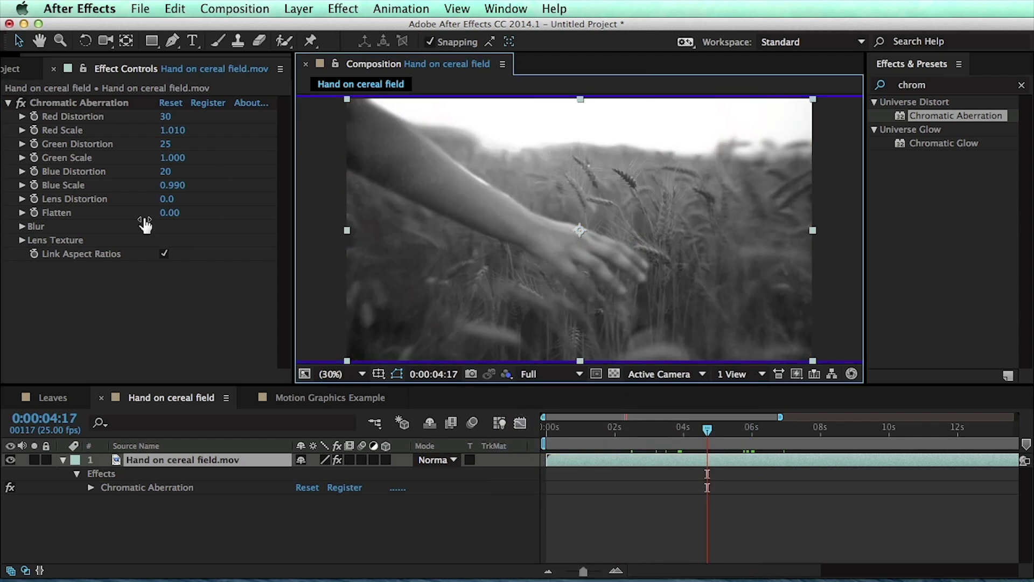
{"action": "left_click", "coordinate": [172, 173]}
{"action": "mouse_move", "coordinate": [173, 175]}
{"action": "left_mouse_down"}
{"action": "mouse_move", "coordinate": [262, 176]}
{"action": "mouse_move", "coordinate": [182, 167]}
{"action": "left_mouse_up"}
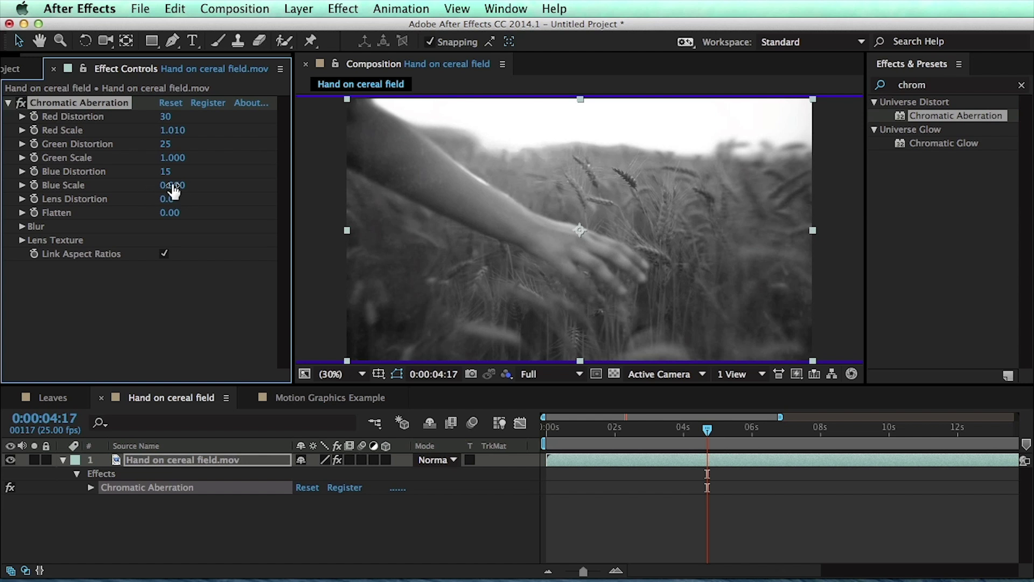
{"action": "mouse_move", "coordinate": [171, 186]}
{"action": "left_mouse_down"}
{"action": "mouse_move", "coordinate": [197, 187]}
{"action": "mouse_move", "coordinate": [186, 191]}
{"action": "left_mouse_up"}
Undo the Blue Distortion and Blue Scale changes and return the preview to full RGB.
{"action": "key", "text": "super+z"}
{"action": "key", "text": "super+z"}
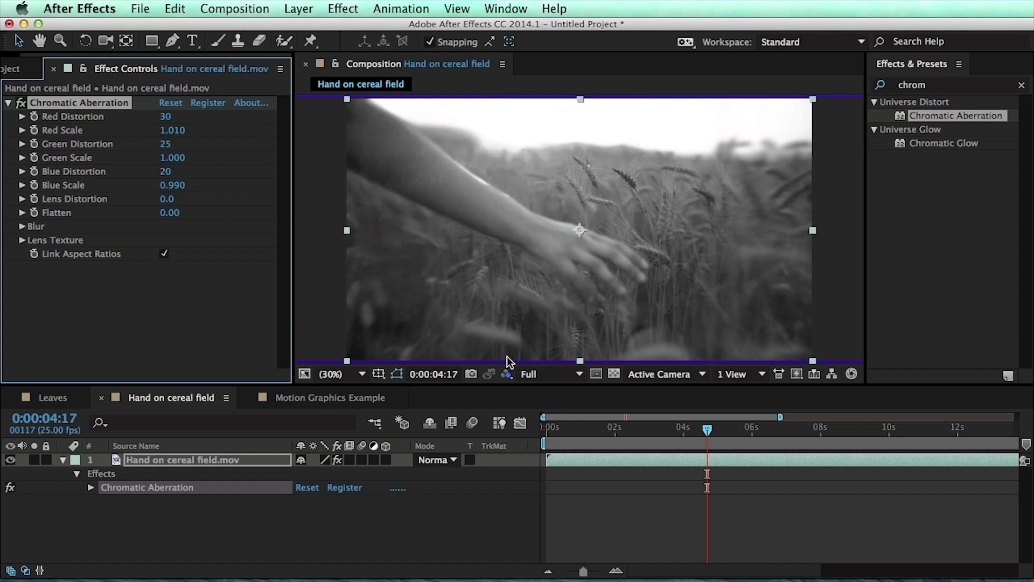
{"action": "left_click", "coordinate": [508, 376]}
{"action": "left_click", "coordinate": [524, 395]}
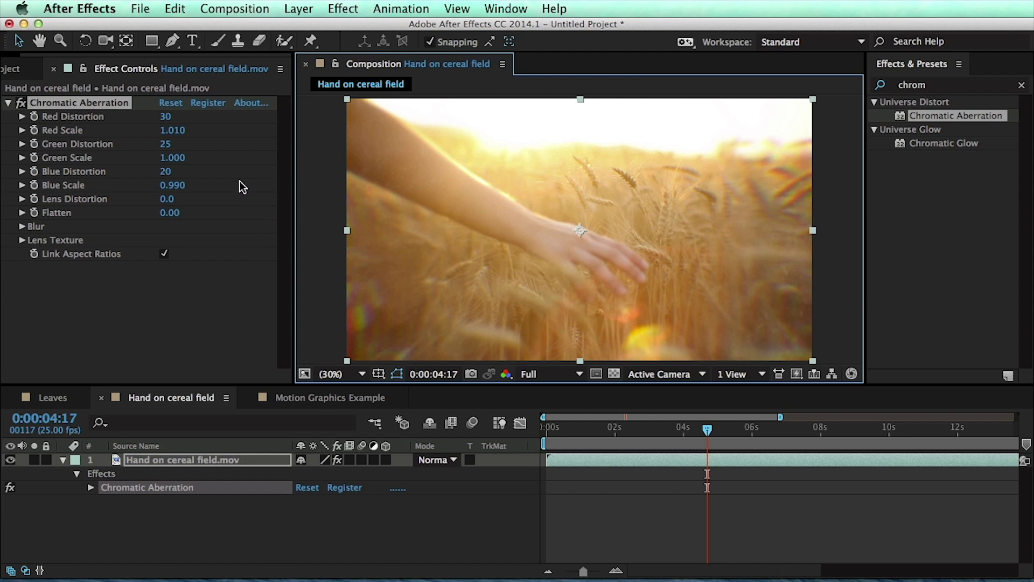
Set the effect's Lens Distortion to 60 and Flatten to 73 on the cereal field clip.
{"action": "left_click_drag", "start_coordinate": [166, 199], "coordinate": [225, 227]}
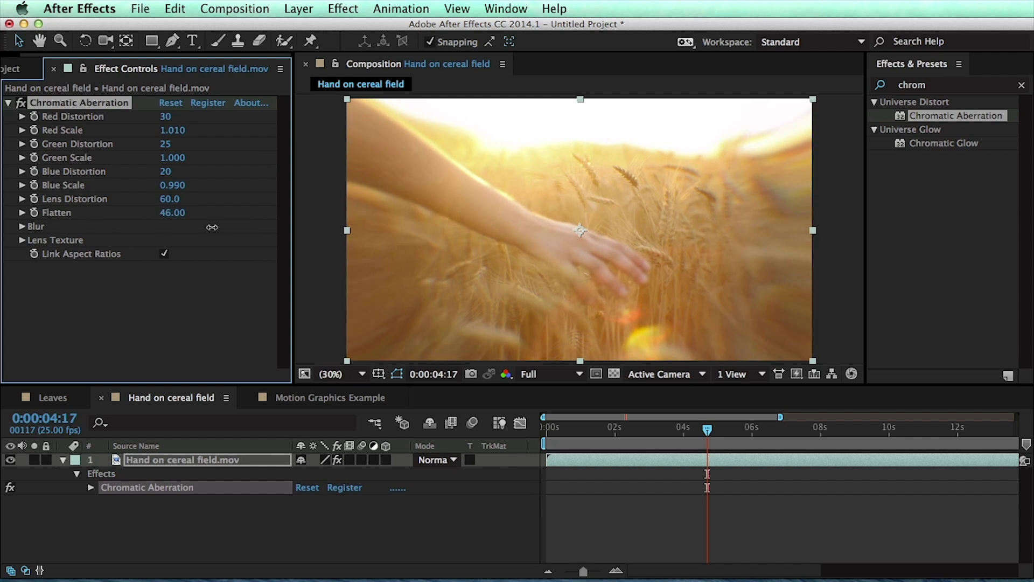
{"action": "left_click", "coordinate": [50, 397]}
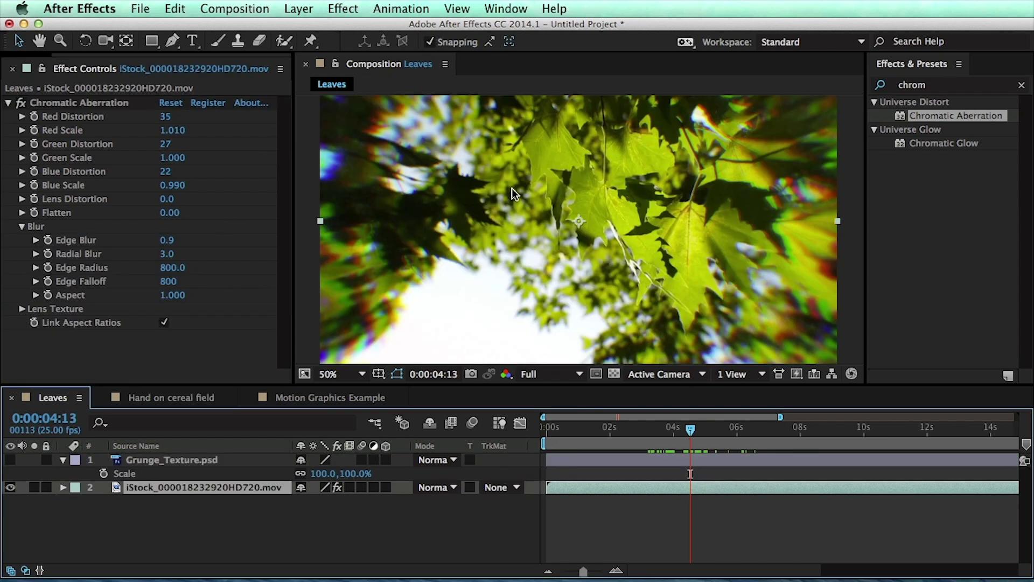
{"action": "scroll", "coordinate": [512, 189], "scroll_direction": "up", "scroll_amount": 2}
{"action": "key", "text": "h"}
{"action": "left_click_drag", "start_coordinate": [489, 246], "coordinate": [704, 173]}
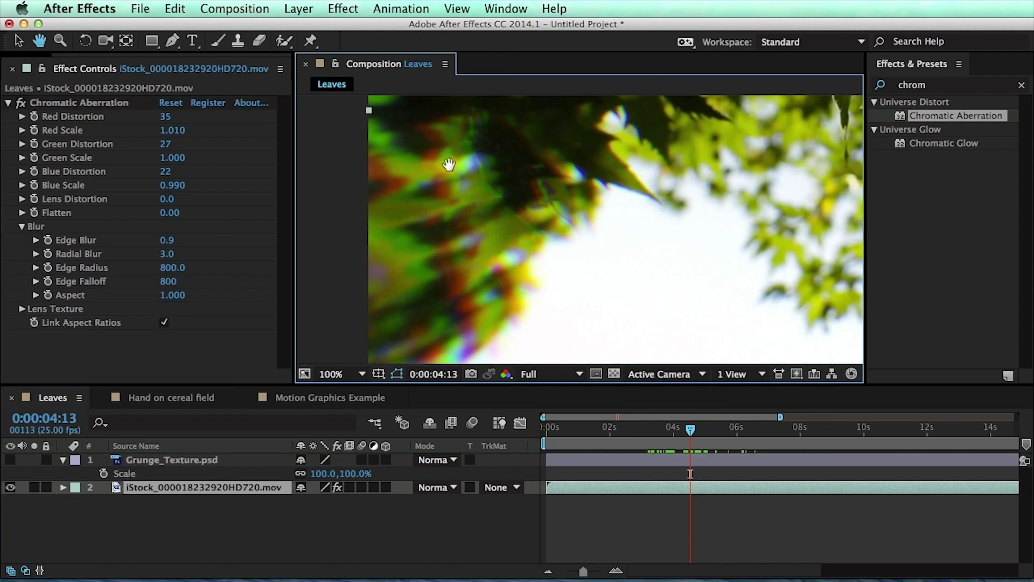
{"action": "key", "text": "v"}
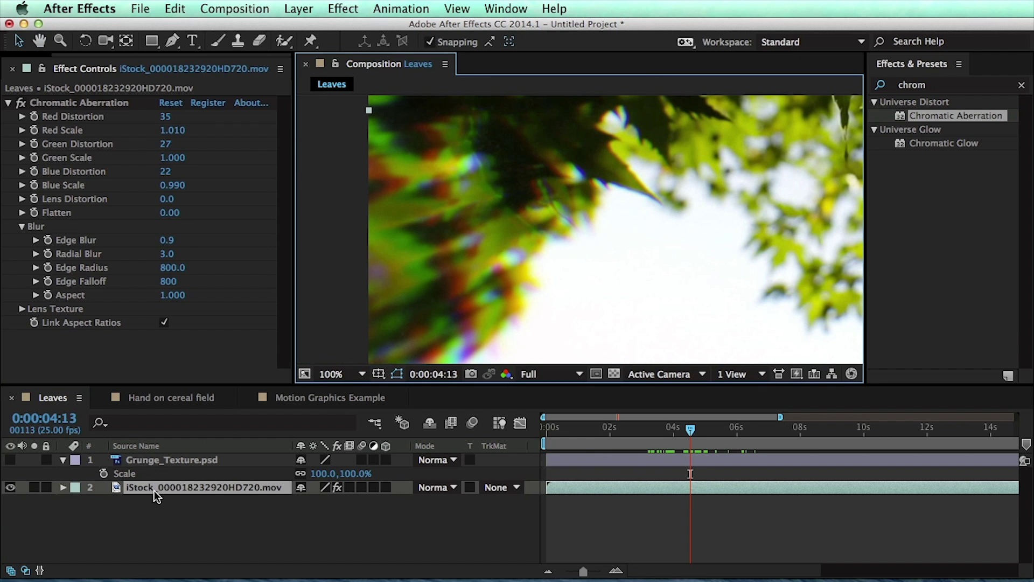
{"action": "key", "text": "e"}
{"action": "left_click", "coordinate": [138, 500]}
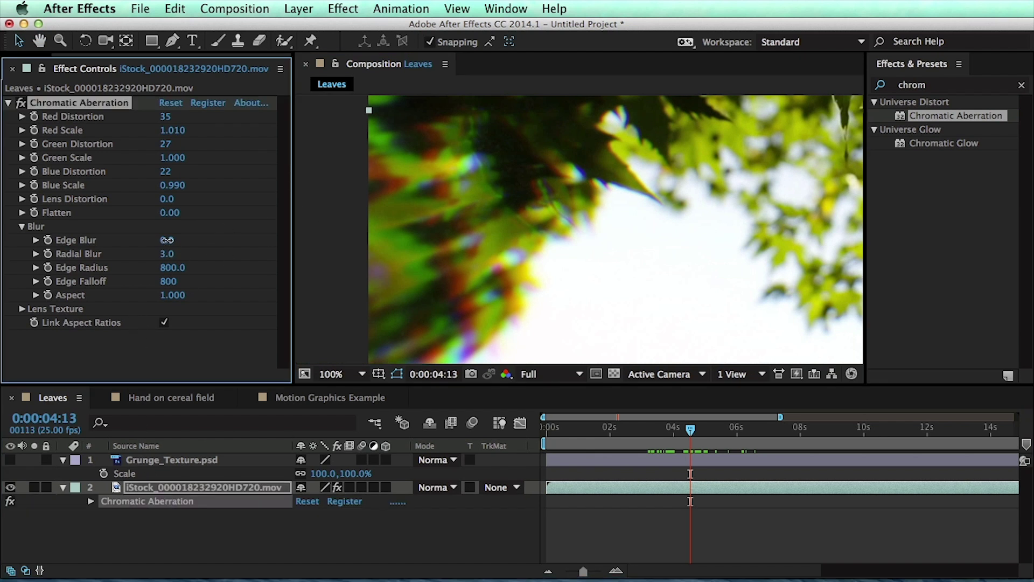
Try varying the Edge Blur and Radial Blur on the leaves clip, bringing Radial Blur to 4.6.
{"action": "left_click_drag", "start_coordinate": [167, 240], "coordinate": [341, 215]}
{"action": "key", "text": "space"}
{"action": "left_click_drag", "start_coordinate": [580, 176], "coordinate": [539, 211]}
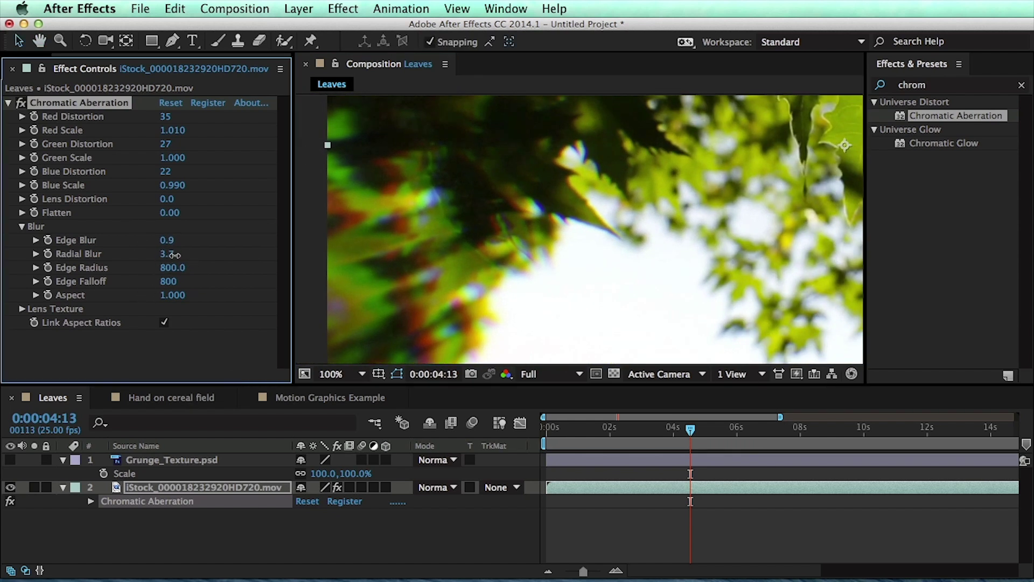
{"action": "left_click_drag", "start_coordinate": [174, 255], "coordinate": [214, 255]}
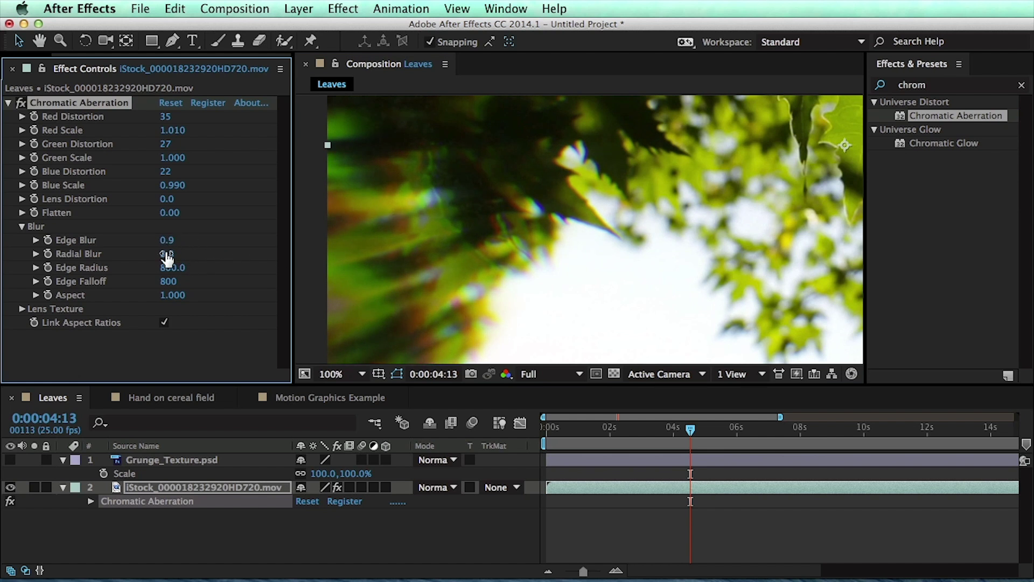
{"action": "left_click_drag", "start_coordinate": [167, 254], "coordinate": [90, 254]}
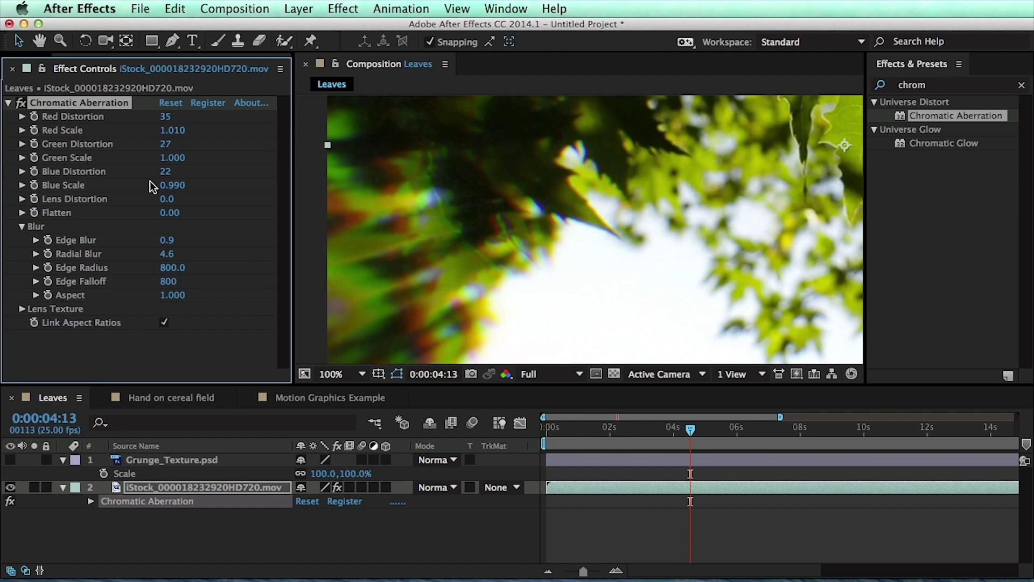
Try an Edge Blur of 7.9 on the leaves clip.
{"action": "key", "text": "comma"}
{"action": "left_click", "coordinate": [533, 178]}
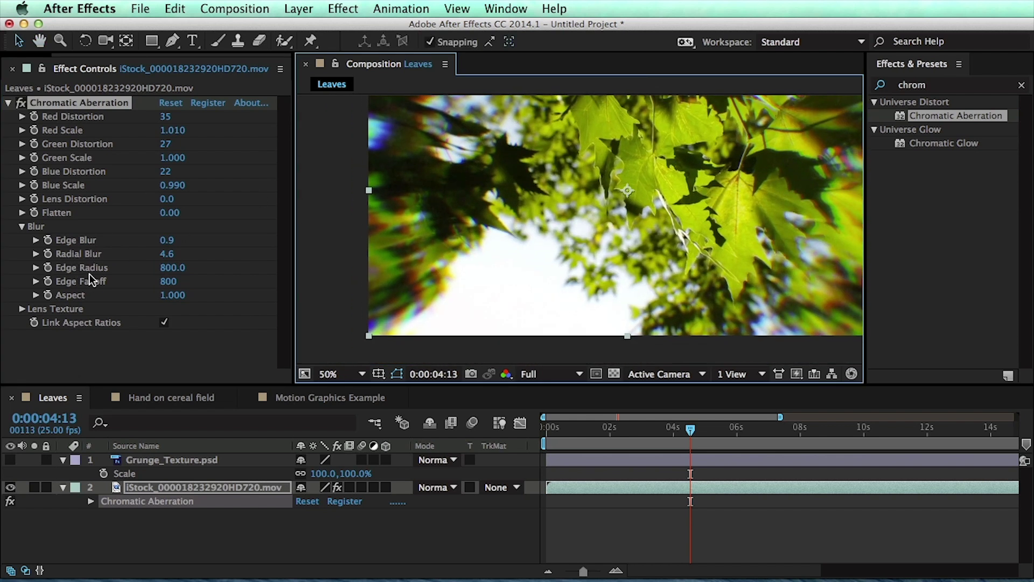
{"action": "left_click_drag", "start_coordinate": [167, 240], "coordinate": [223, 233]}
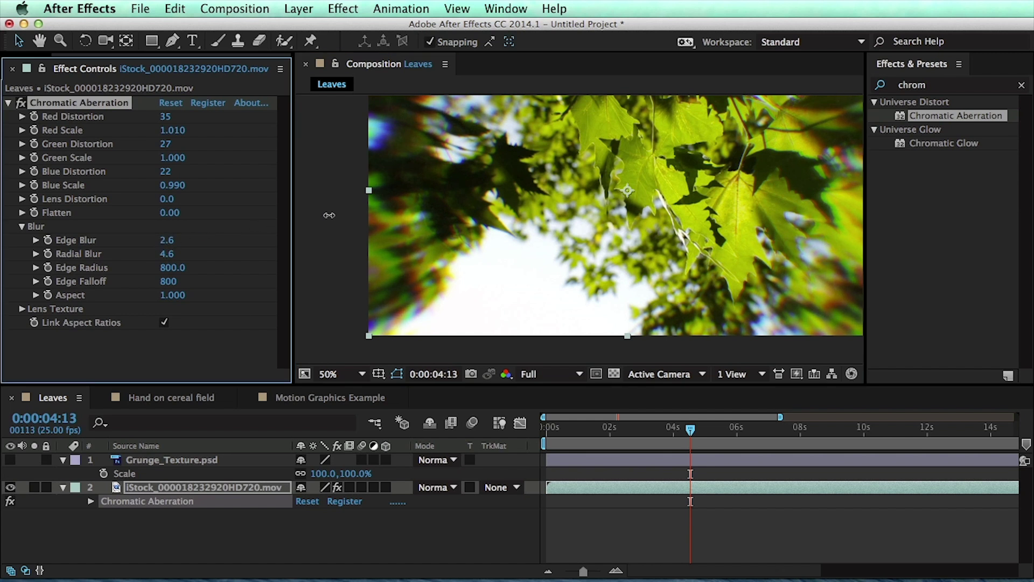
{"action": "left_click_drag", "start_coordinate": [329, 215], "coordinate": [634, 198]}
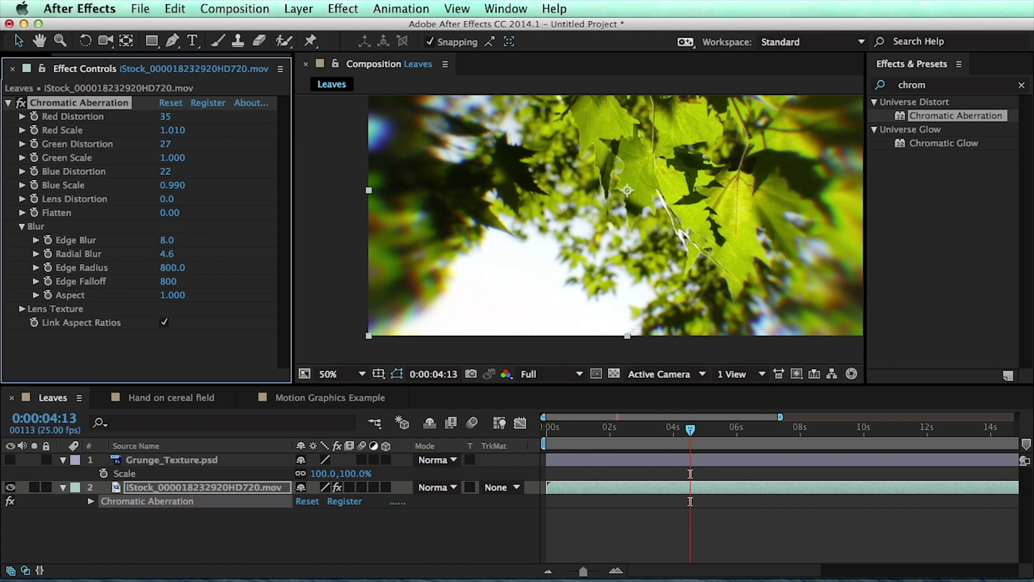
{"action": "left_click_drag", "start_coordinate": [830, 200], "coordinate": [797, 156]}
Set the blur's Edge Radius to 560, Edge Falloff to 820 and Aspect to 1.06.
{"action": "mouse_move", "coordinate": [171, 269]}
{"action": "left_mouse_down"}
{"action": "mouse_move", "coordinate": [135, 272]}
{"action": "mouse_move", "coordinate": [176, 269]}
{"action": "left_mouse_up"}
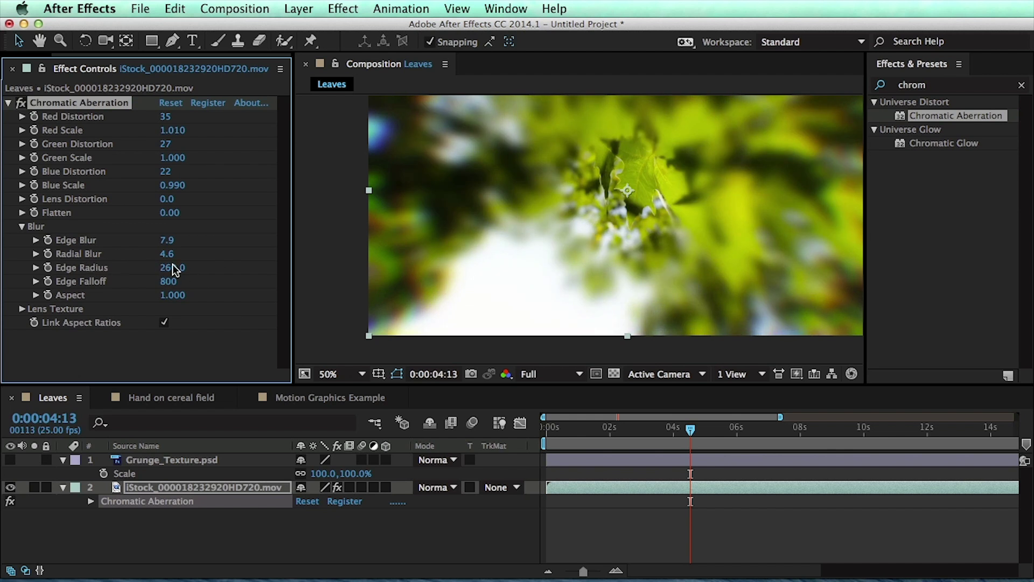
{"action": "left_click_drag", "start_coordinate": [581, 145], "coordinate": [577, 177]}
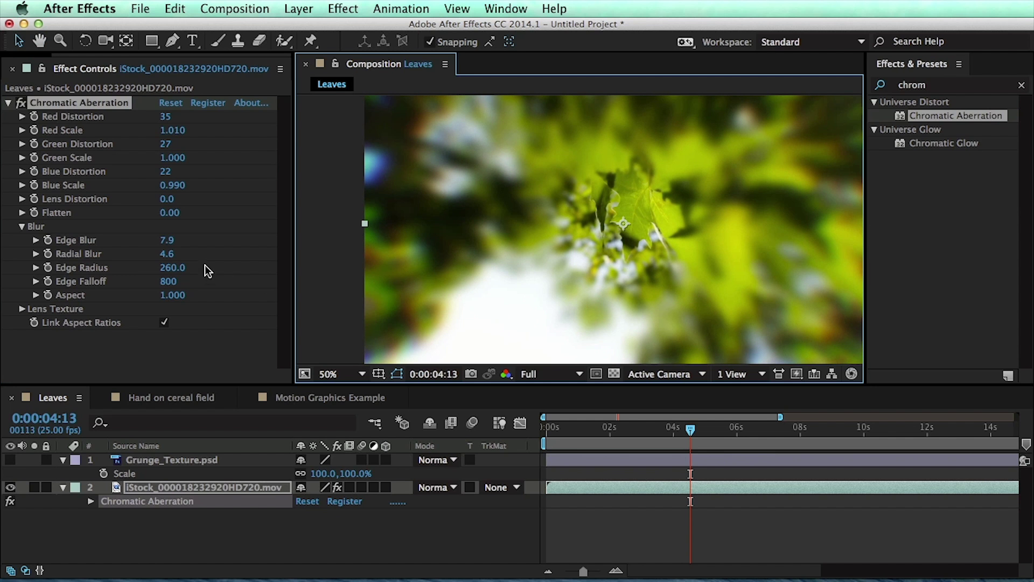
{"action": "left_click_drag", "start_coordinate": [173, 268], "coordinate": [196, 270]}
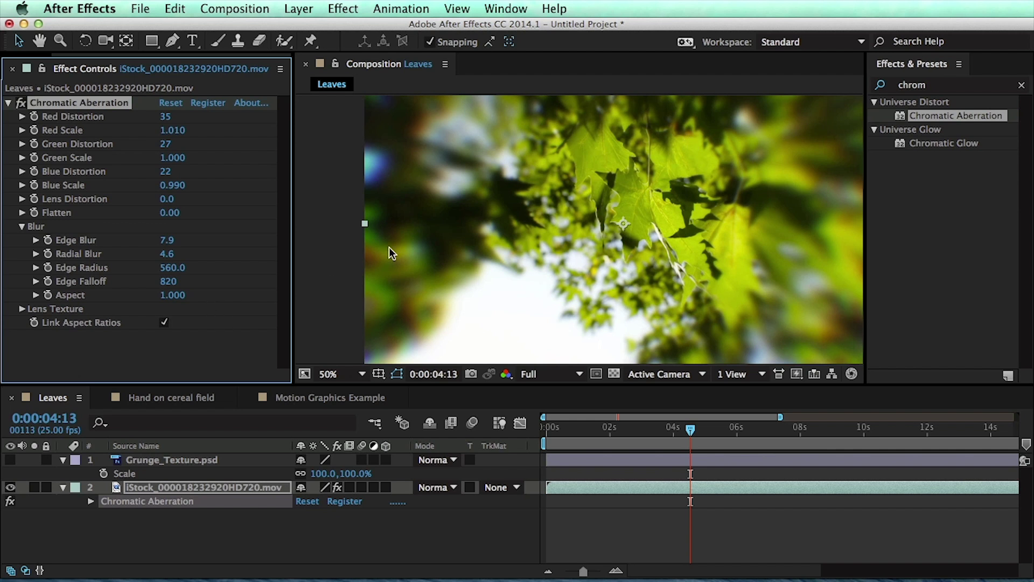
{"action": "mouse_move", "coordinate": [171, 295]}
{"action": "left_mouse_down"}
{"action": "mouse_move", "coordinate": [140, 301]}
{"action": "mouse_move", "coordinate": [202, 305]}
{"action": "mouse_move", "coordinate": [186, 306]}
{"action": "left_mouse_up"}
Set the leaves clip's Edge Blur to 1 and Radial Blur to 2.
{"action": "left_click", "coordinate": [168, 240]}
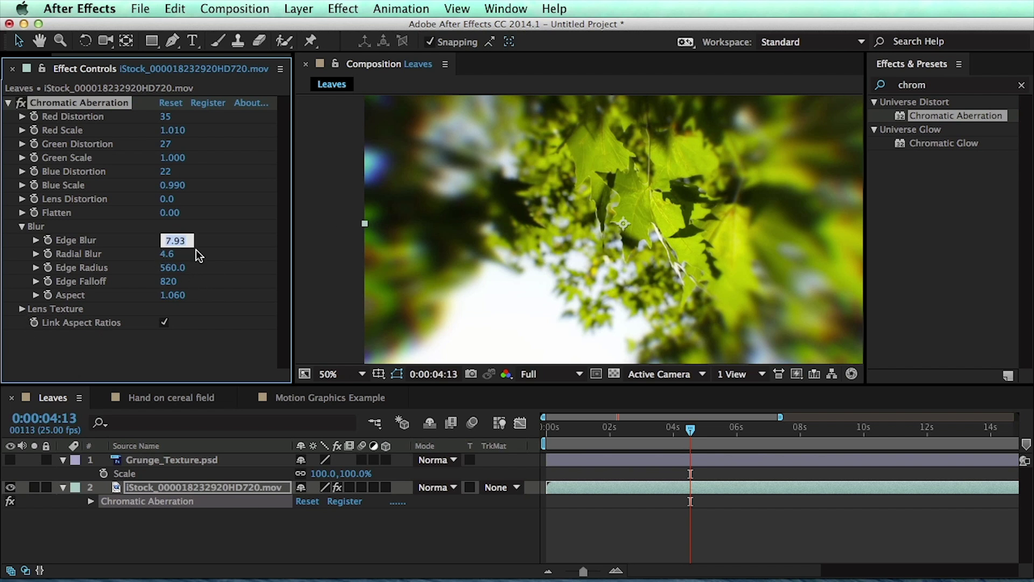
{"action": "type", "text": "1"}
{"action": "key", "text": "Return"}
{"action": "left_click", "coordinate": [167, 254]}
{"action": "type", "text": "2"}
{"action": "left_click", "coordinate": [245, 269]}
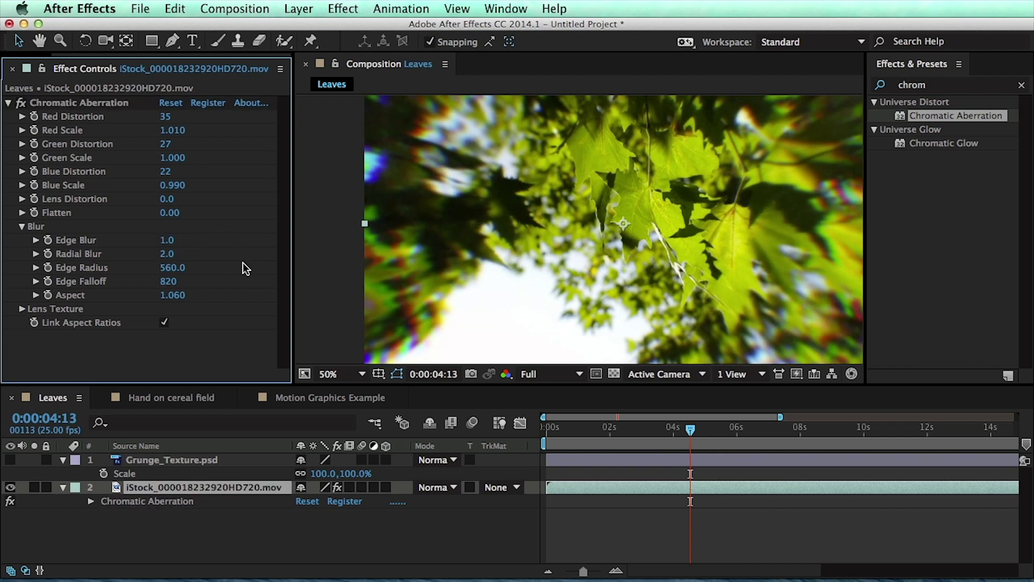
Set the Chromatic Aberration lens texture to Frozen in the Hand on cereal field composition.
{"action": "left_click", "coordinate": [180, 398]}
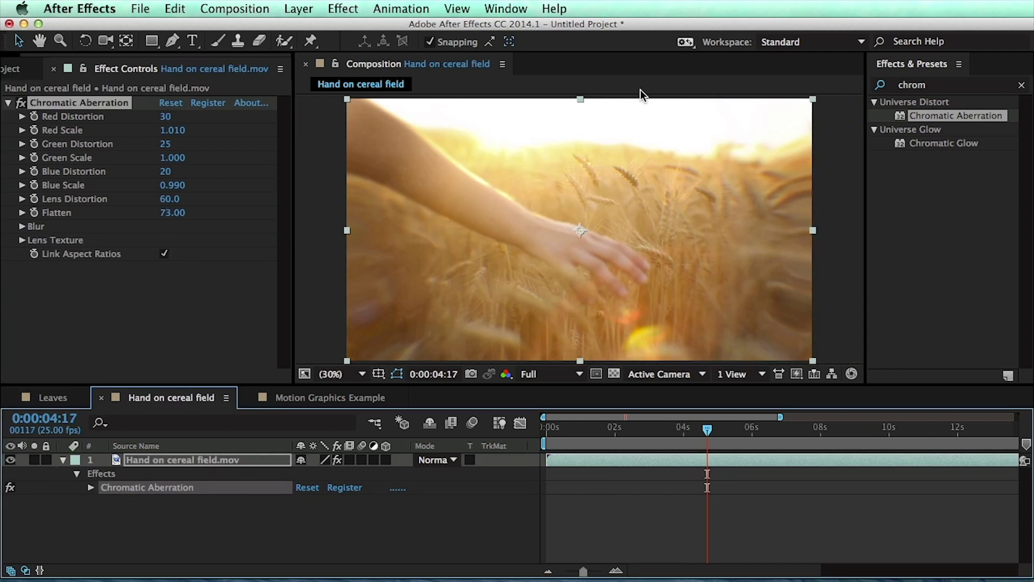
{"action": "key", "text": "period"}
{"action": "key", "text": "slash"}
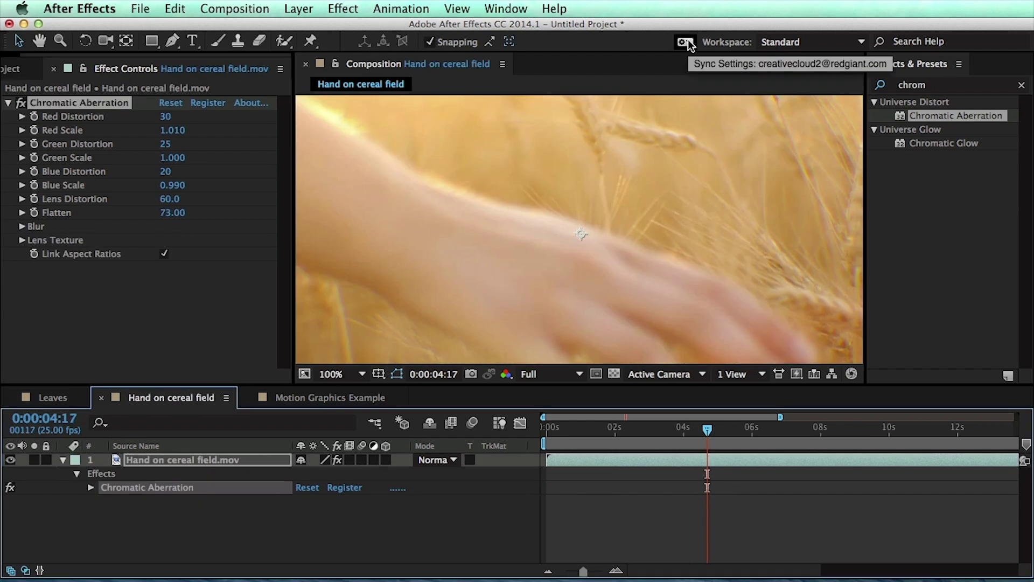
{"action": "key", "text": "h"}
{"action": "left_click_drag", "start_coordinate": [457, 220], "coordinate": [448, 291]}
{"action": "key", "text": "v"}
{"action": "left_click", "coordinate": [22, 240]}
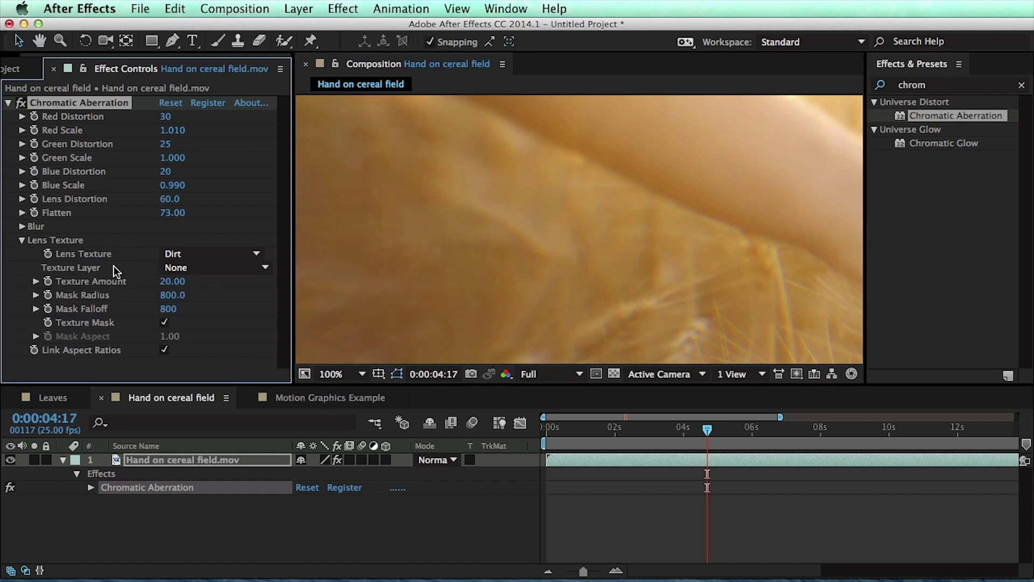
{"action": "left_click", "coordinate": [212, 253]}
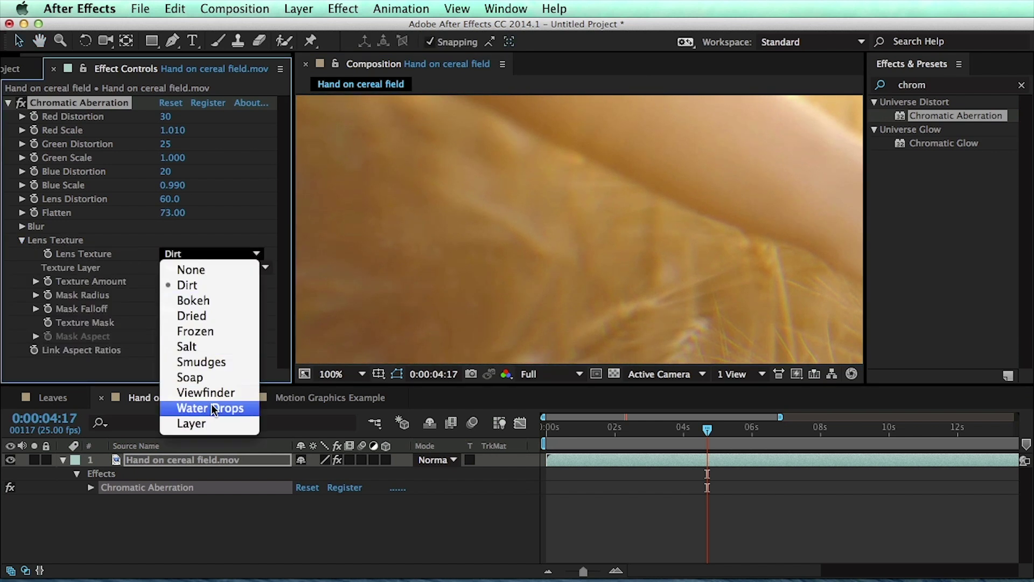
{"action": "left_click", "coordinate": [225, 335]}
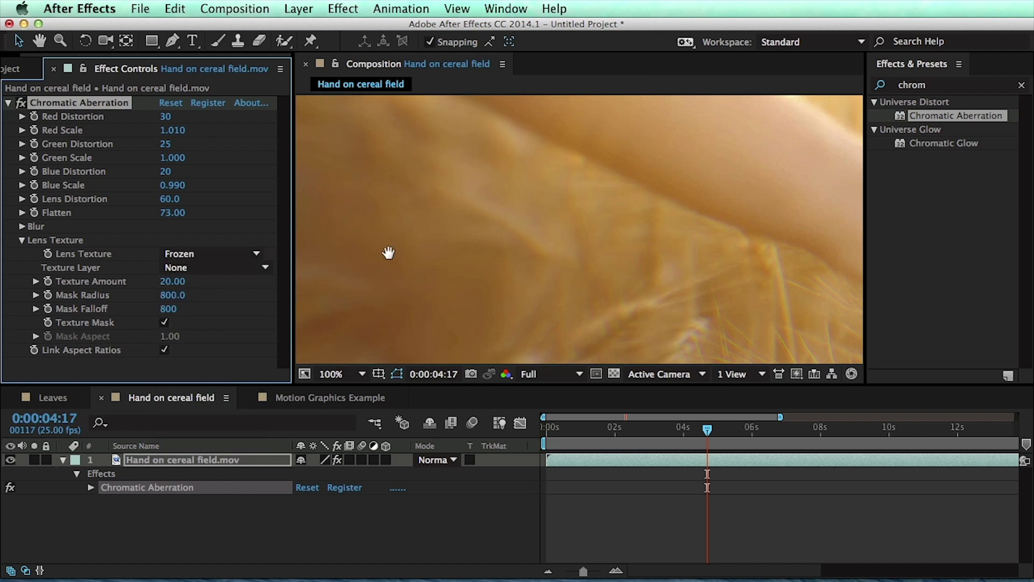
Set the lens texture's Texture Amount to 100 and examine the texture over the arm and frame edge.
{"action": "left_click", "coordinate": [168, 281]}
{"action": "type", "text": "100"}
{"action": "key", "text": "Return"}
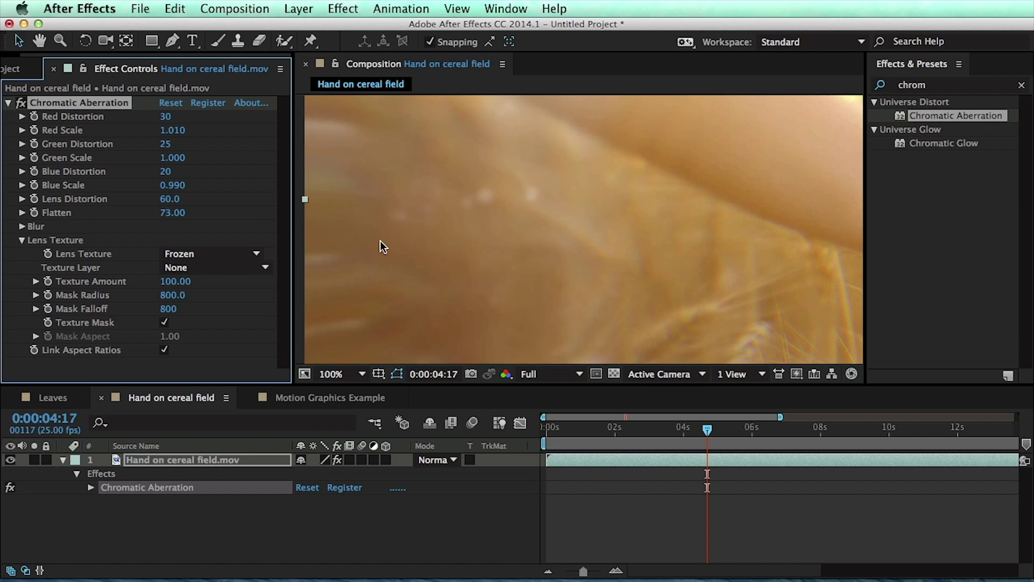
{"action": "scroll", "coordinate": [531, 125], "scroll_direction": "down", "scroll_amount": 4}
{"action": "scroll", "coordinate": [542, 228], "scroll_direction": "up", "scroll_amount": 2}
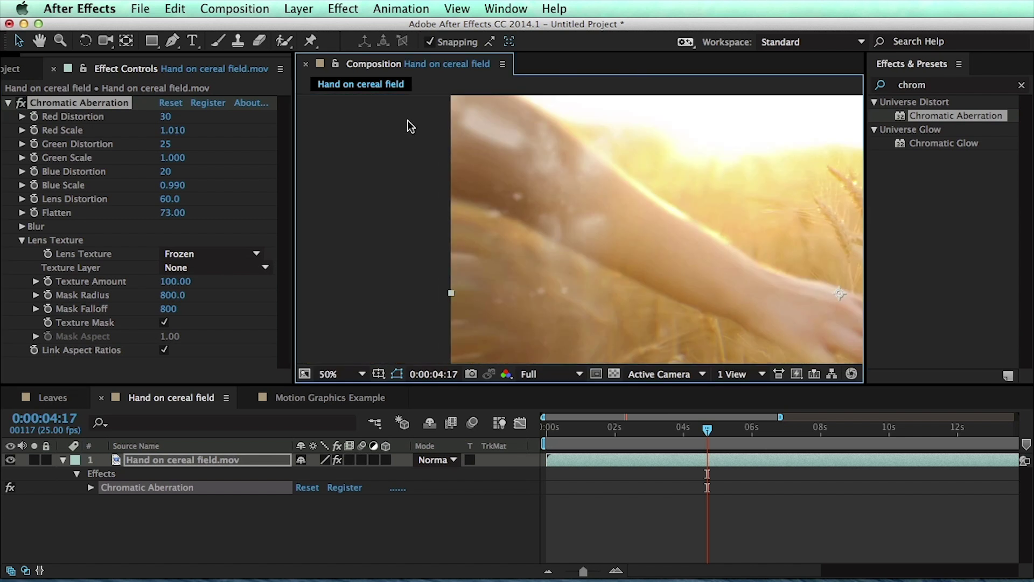
{"action": "key", "text": "h"}
{"action": "left_click_drag", "start_coordinate": [607, 217], "coordinate": [644, 211]}
{"action": "key", "text": "v"}
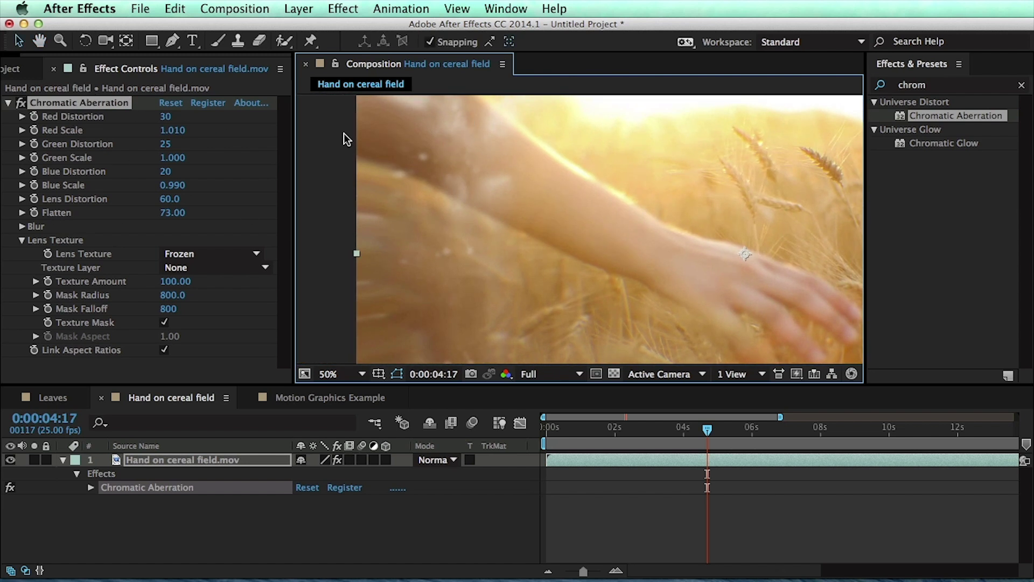
{"action": "left_click_drag", "start_coordinate": [459, 208], "coordinate": [437, 235]}
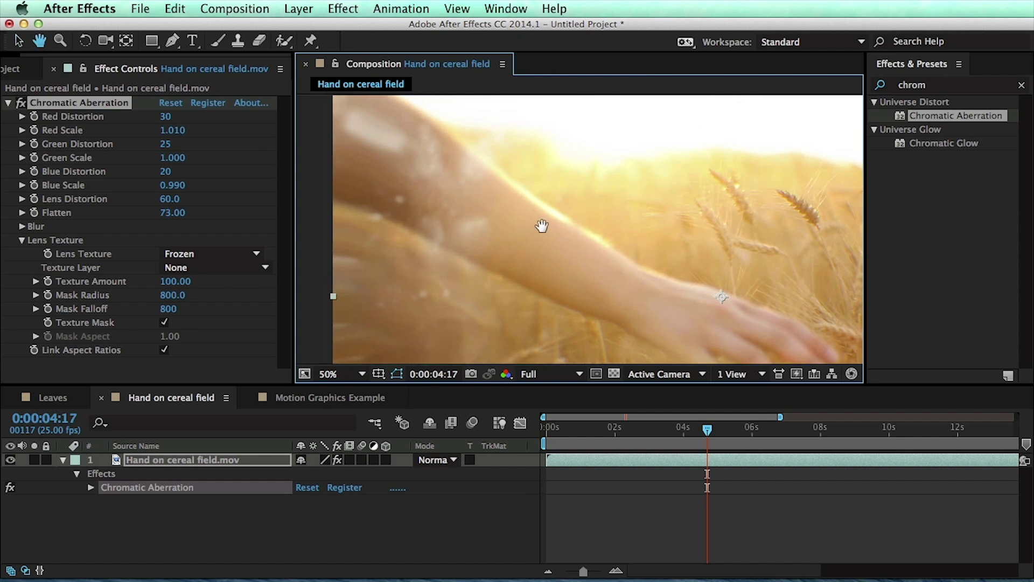
Set the lens texture's Texture Amount to 99 and Mask Radius to 490, and turn off its Texture Mask.
{"action": "left_click_drag", "start_coordinate": [543, 223], "coordinate": [535, 235]}
{"action": "scroll", "coordinate": [427, 233], "scroll_direction": "down", "scroll_amount": 2}
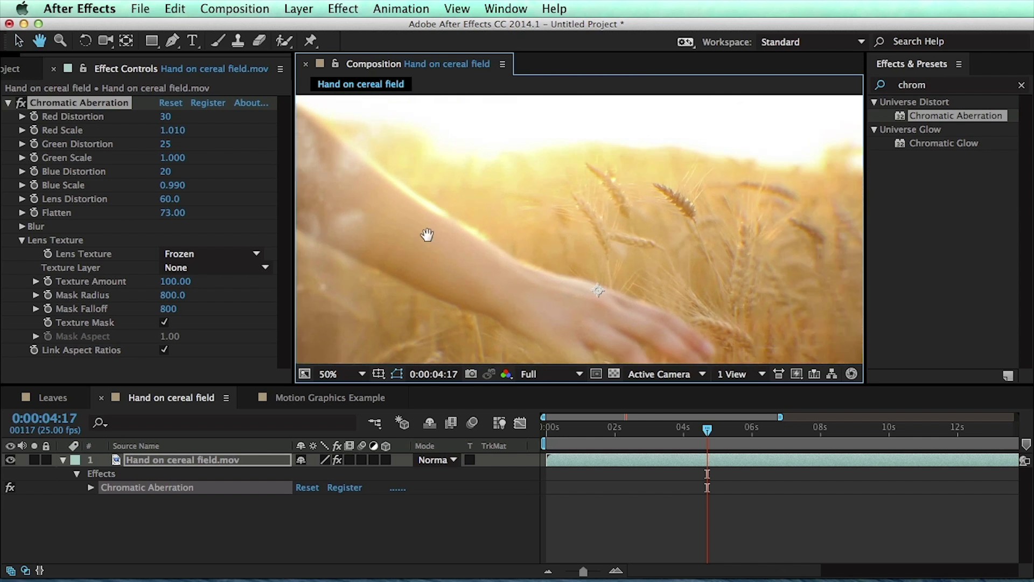
{"action": "left_click_drag", "start_coordinate": [175, 282], "coordinate": [144, 295]}
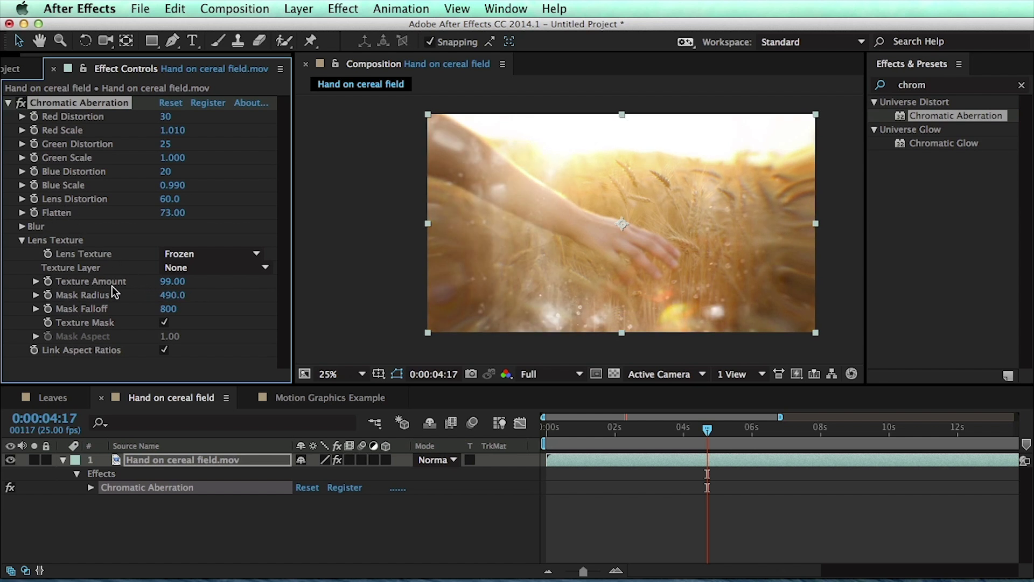
{"action": "left_click", "coordinate": [162, 324]}
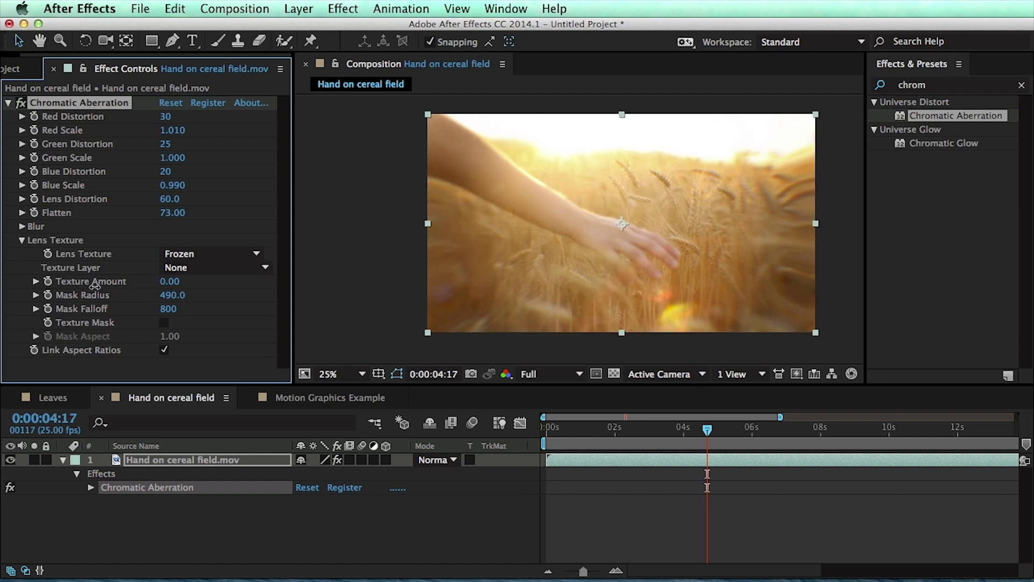
Switch the Chromatic Aberration lens texture from the Frozen preset to Layer.
{"action": "left_click", "coordinate": [210, 253]}
{"action": "left_click", "coordinate": [224, 424]}
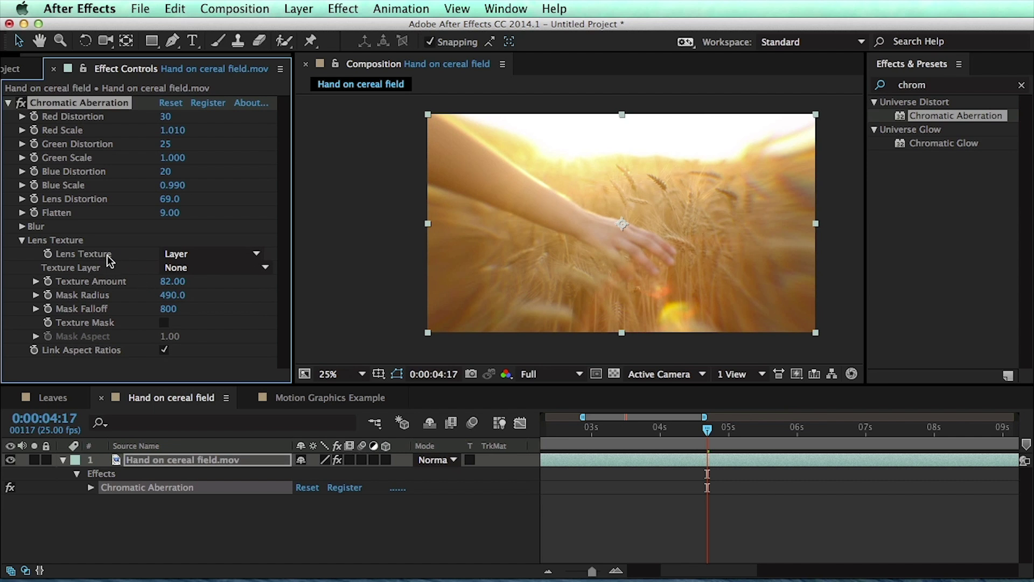
{"action": "left_click", "coordinate": [174, 268]}
{"action": "key", "text": "Escape"}
Add the Grunge_Texture composition from the project as a layer beneath the Hand on cereal field clip.
{"action": "left_click", "coordinate": [21, 69]}
{"action": "left_click_drag", "start_coordinate": [66, 209], "coordinate": [85, 509]}
{"action": "left_click", "coordinate": [140, 488]}
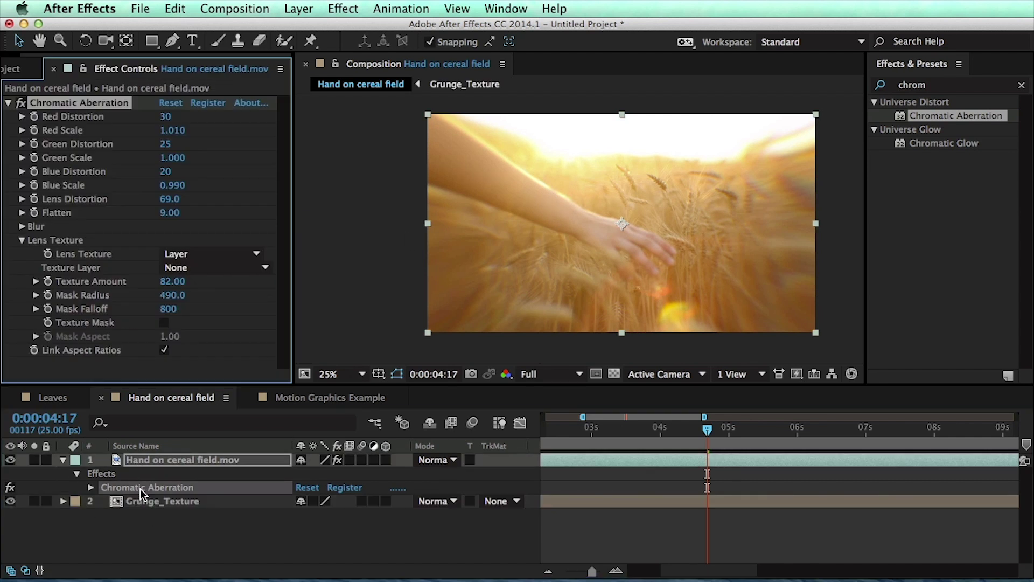
Solo the Grunge_Texture layer to examine its image, and restore the normal view of the composition.
{"action": "left_click", "coordinate": [38, 501]}
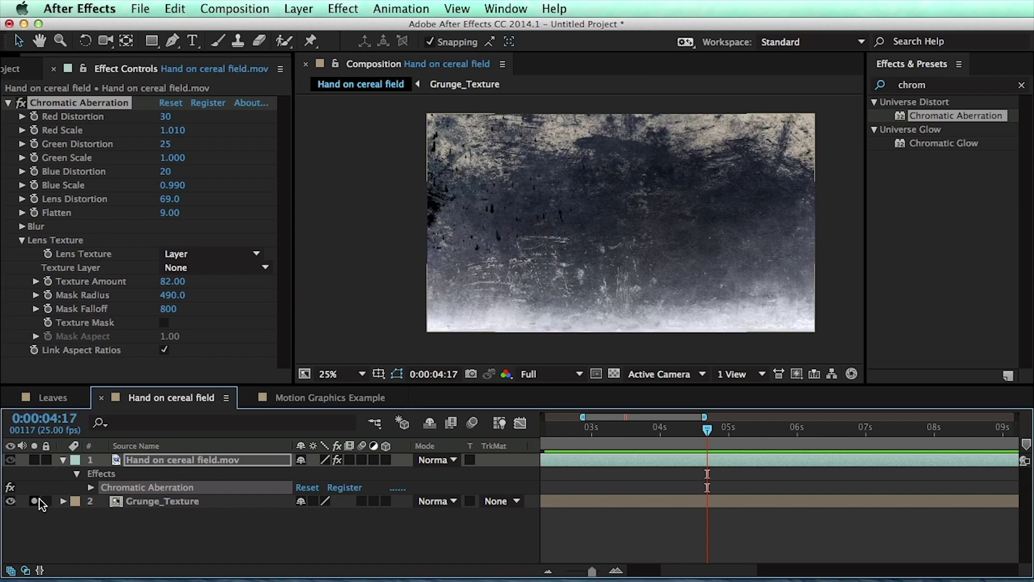
{"action": "left_click", "coordinate": [34, 501]}
{"action": "left_click", "coordinate": [35, 501]}
{"action": "left_click", "coordinate": [35, 501]}
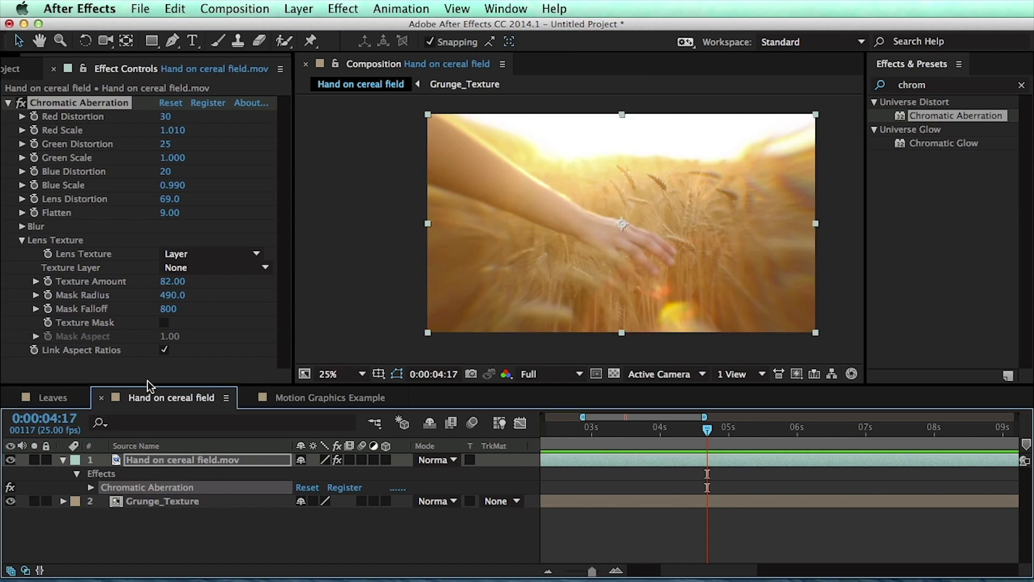
Assign Grunge_Texture as the effect's Texture Layer and set Lens Distortion to 77.
{"action": "left_click", "coordinate": [174, 268]}
{"action": "left_click", "coordinate": [213, 325]}
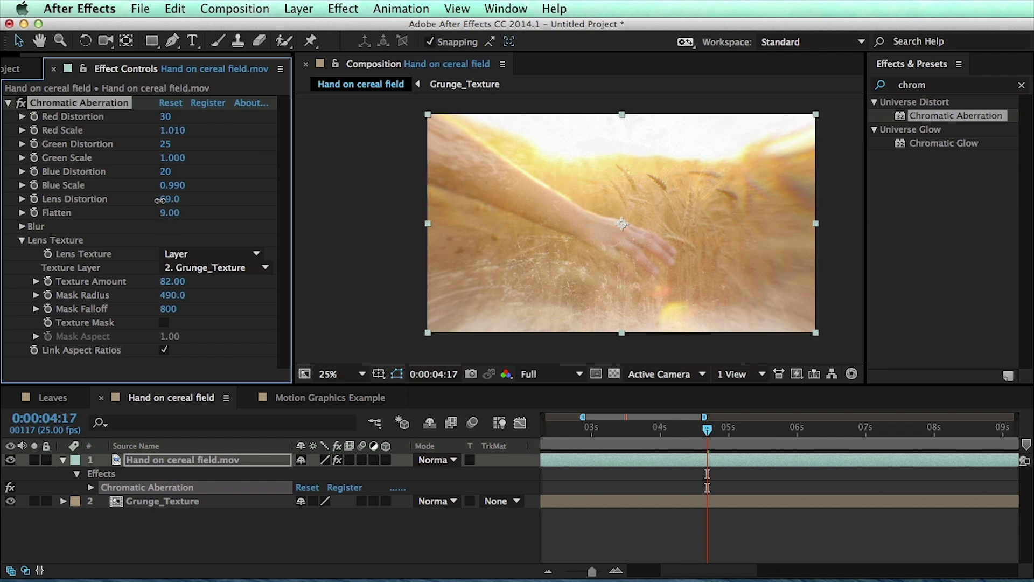
{"action": "left_click_drag", "start_coordinate": [170, 199], "coordinate": [232, 204]}
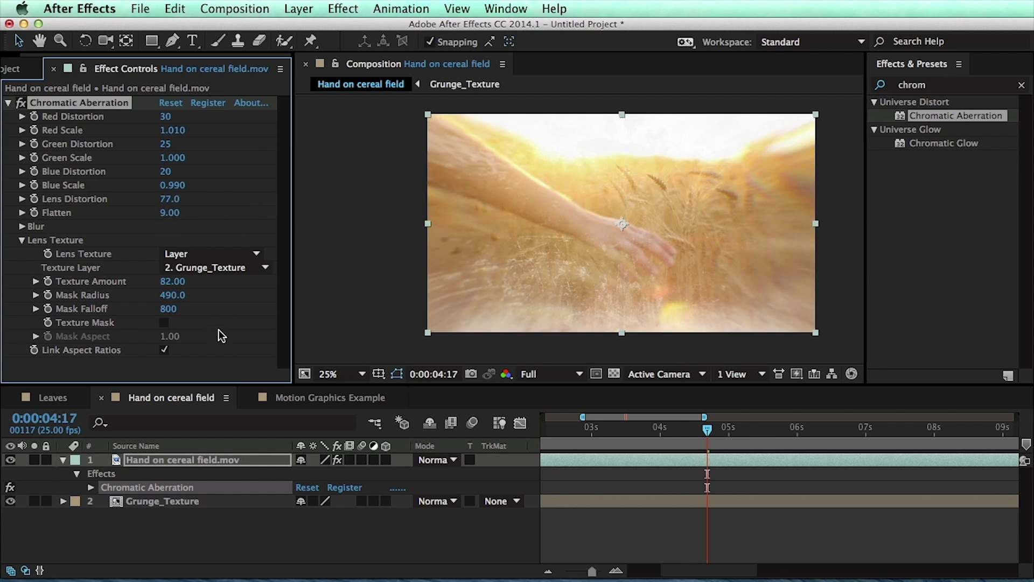